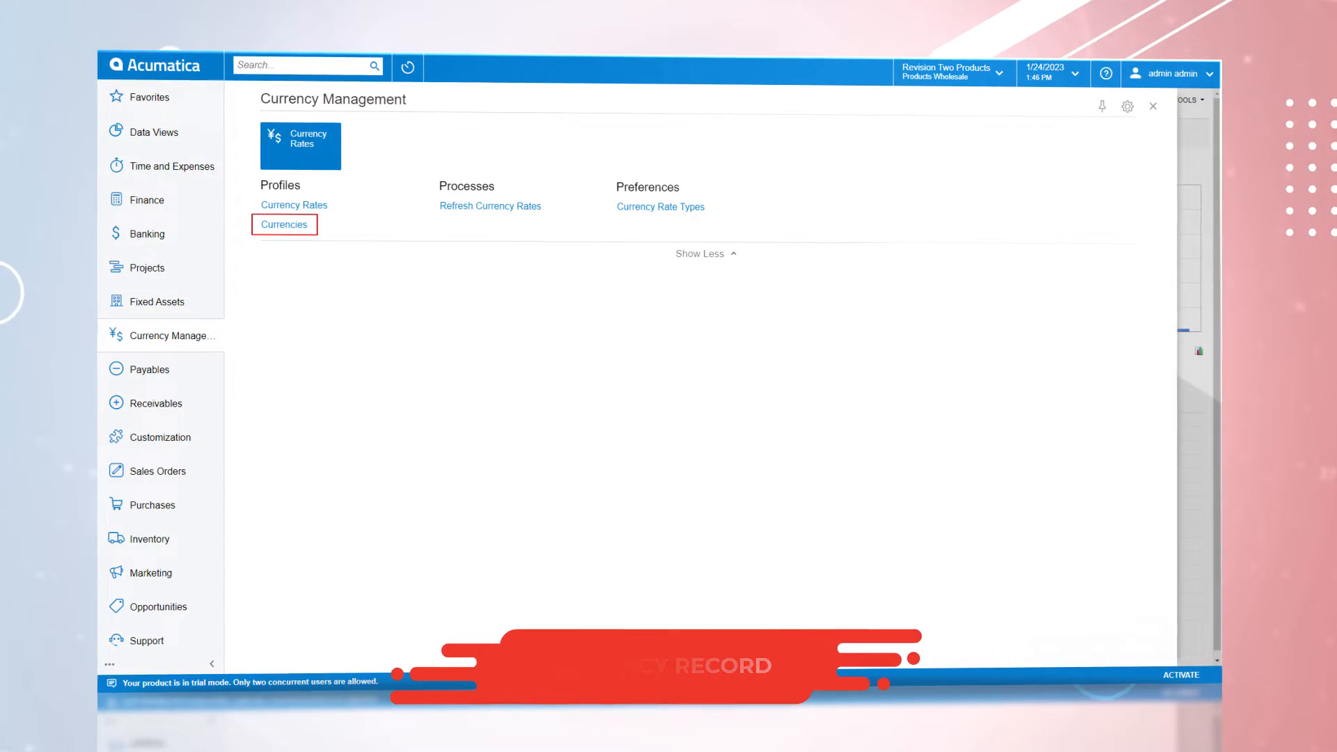
- Filter the currencies list to Currency ID equal to GBP and open the British Pound record
{"action": "left_click", "coordinate": [284, 222]}
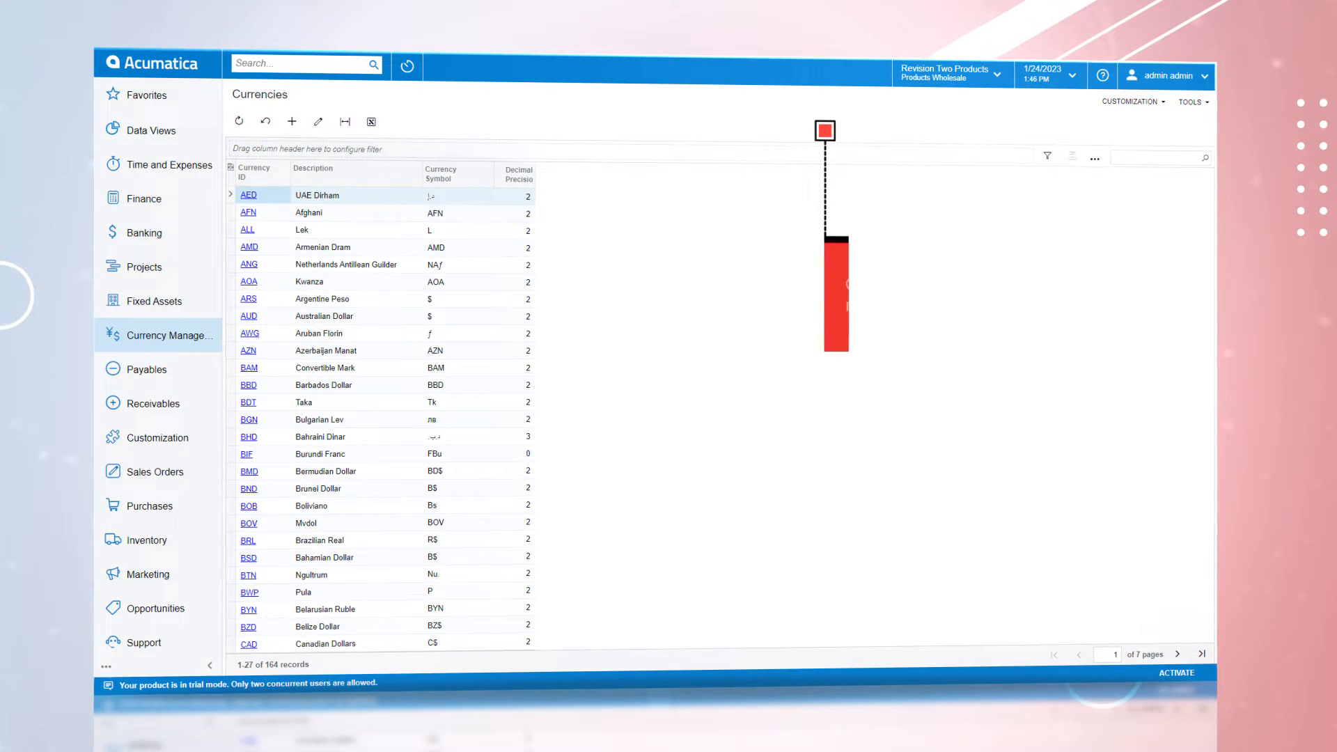
{"action": "left_click", "coordinate": [269, 178]}
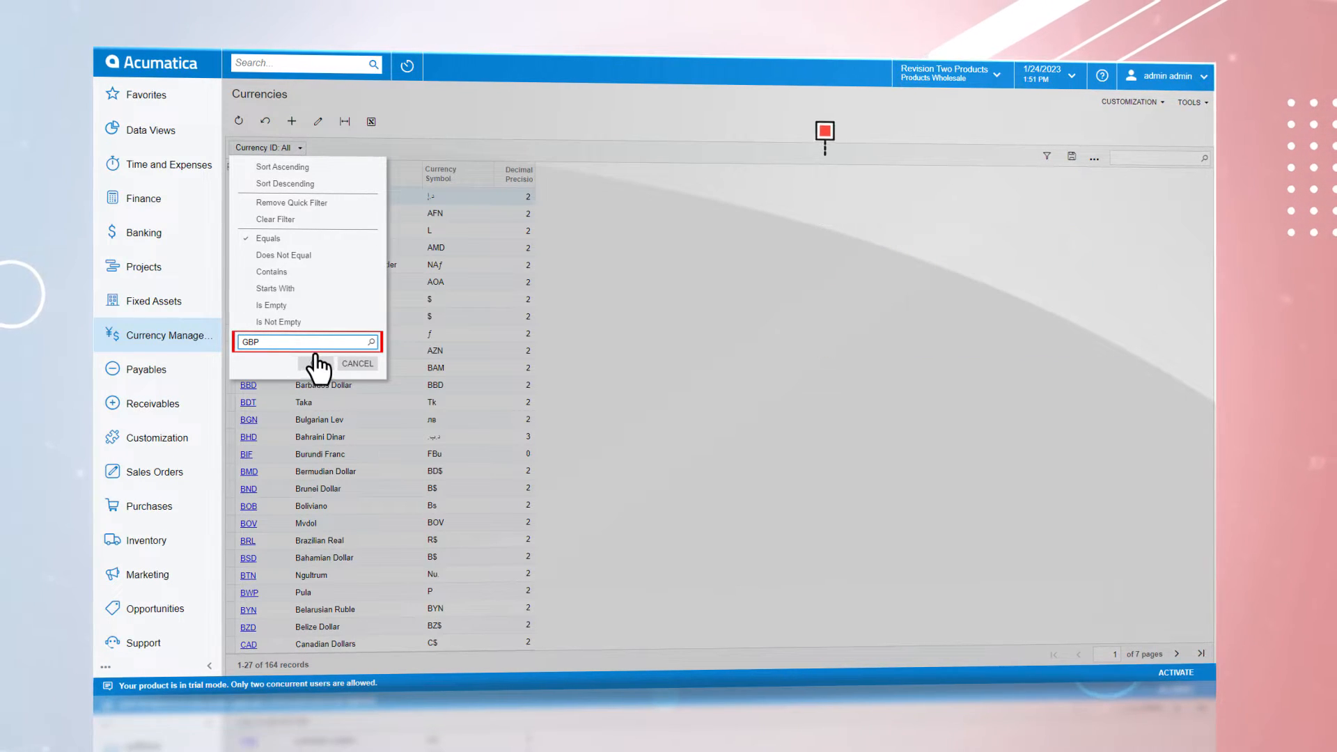
{"action": "left_click", "coordinate": [315, 363]}
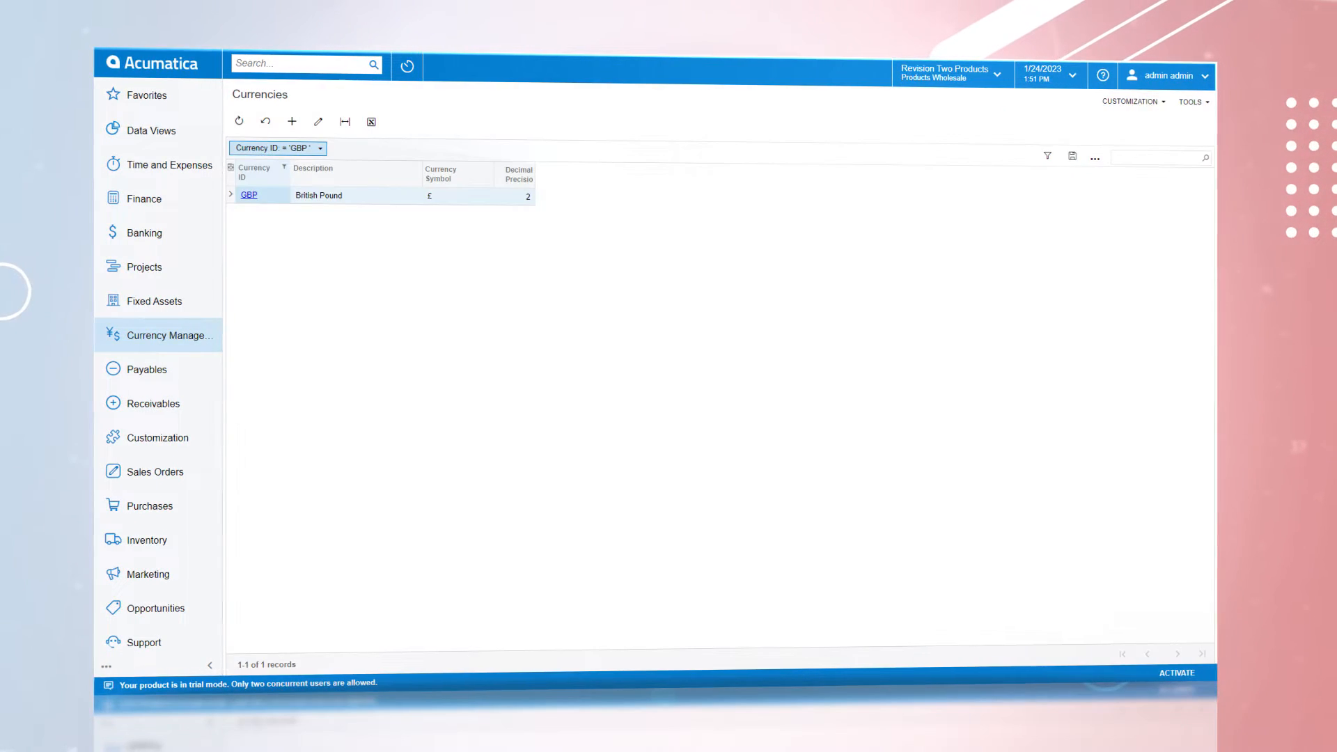
{"action": "left_click", "coordinate": [249, 195]}
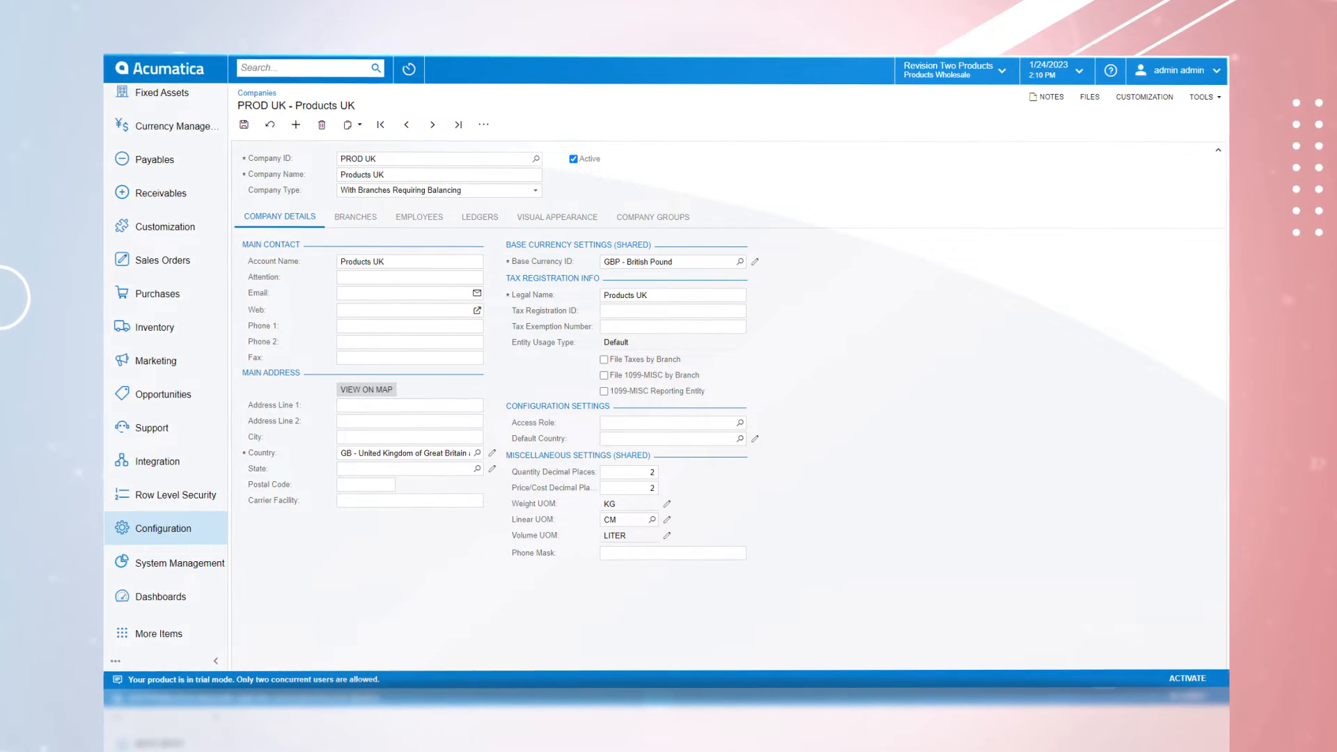
- Save the PROD UK company record with GBP - British Pound as its base currency
{"action": "left_click", "coordinate": [244, 126]}
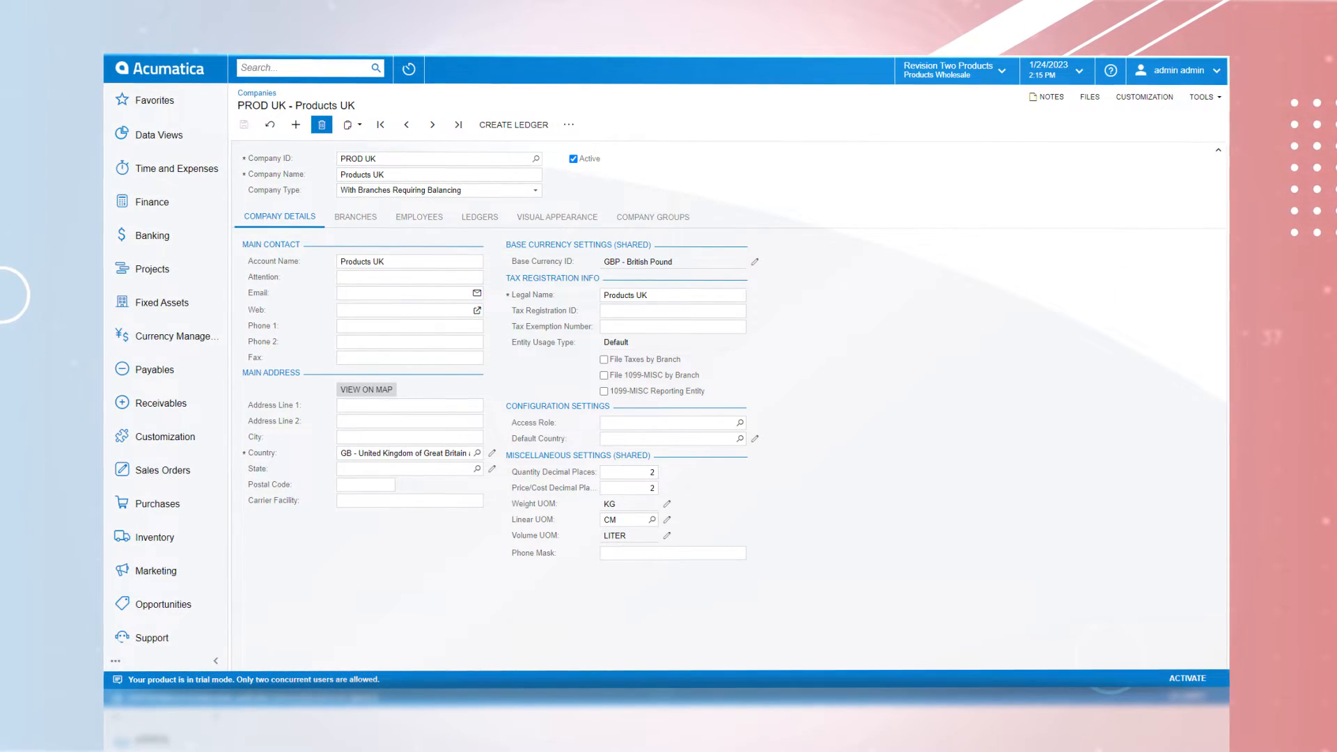
- Delete the PROD UK company and fill a new company record from the saved PROD UK template
{"action": "left_click", "coordinate": [322, 125]}
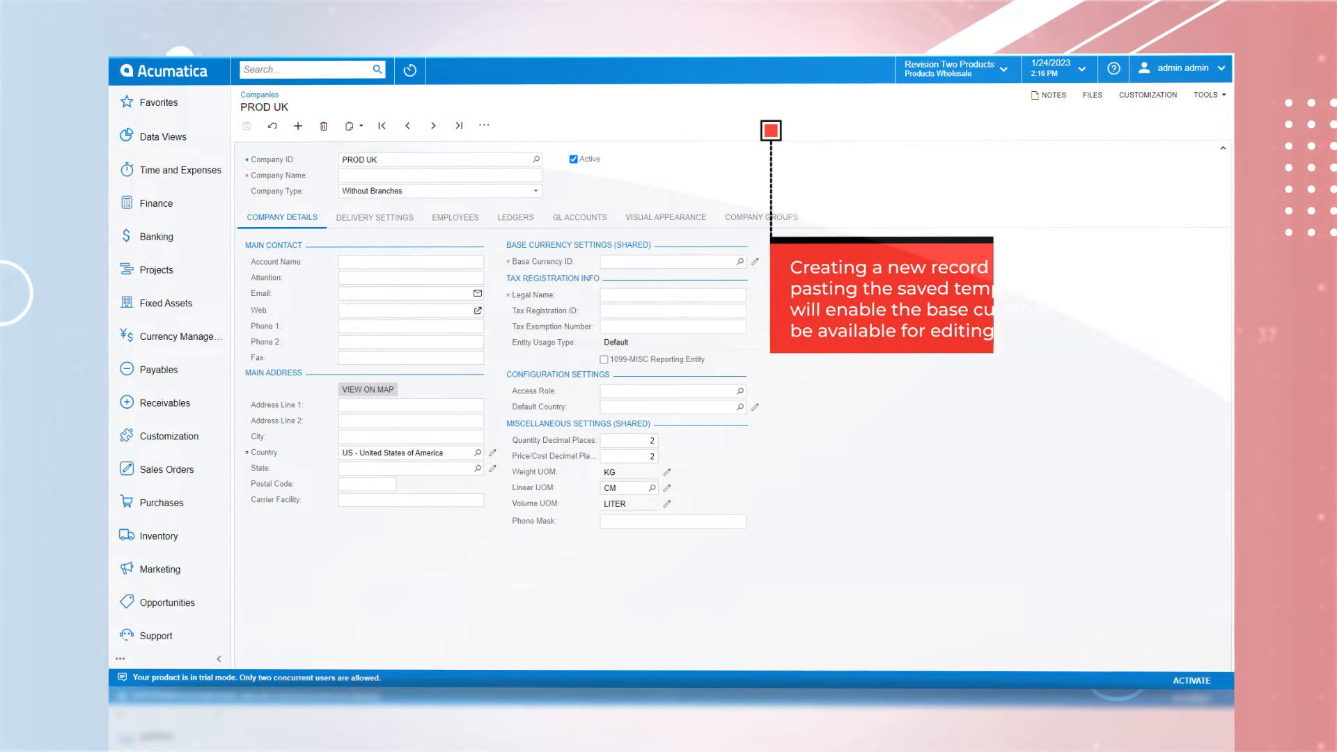
{"action": "left_click", "coordinate": [355, 126]}
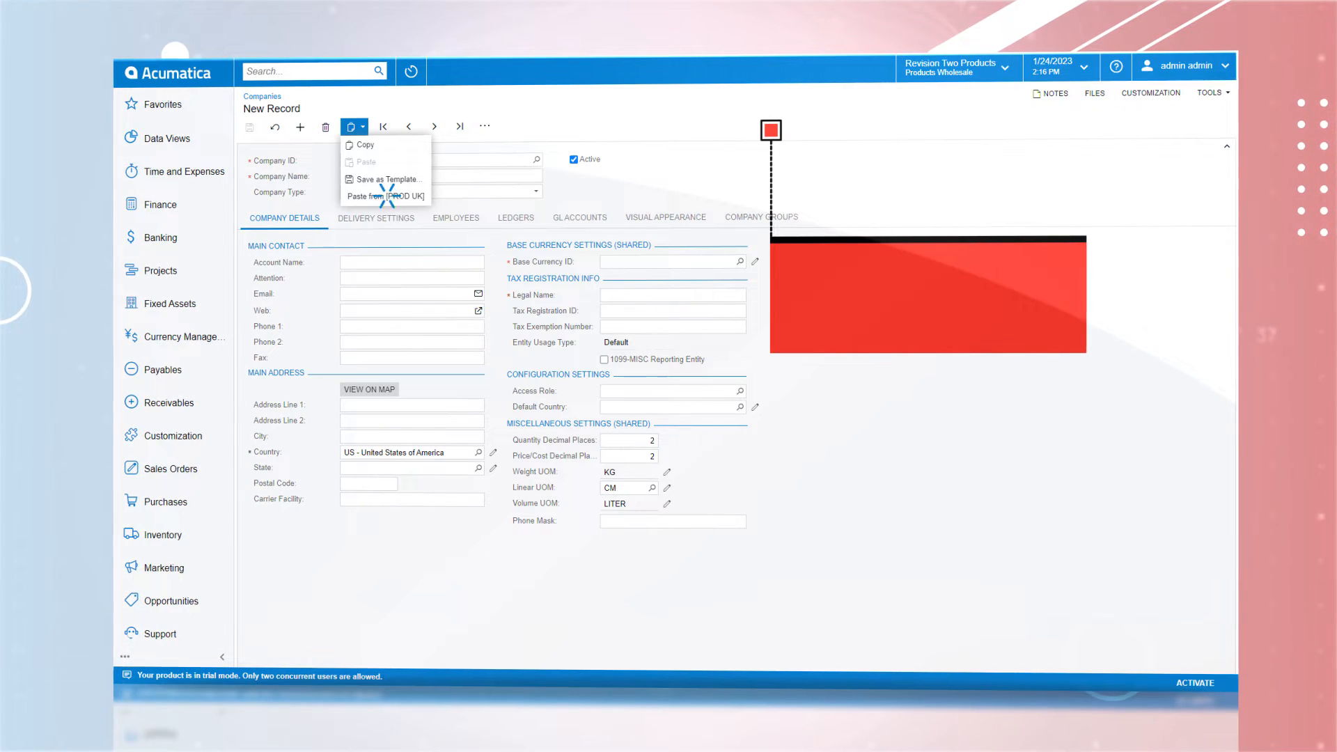
{"action": "left_click", "coordinate": [386, 195]}
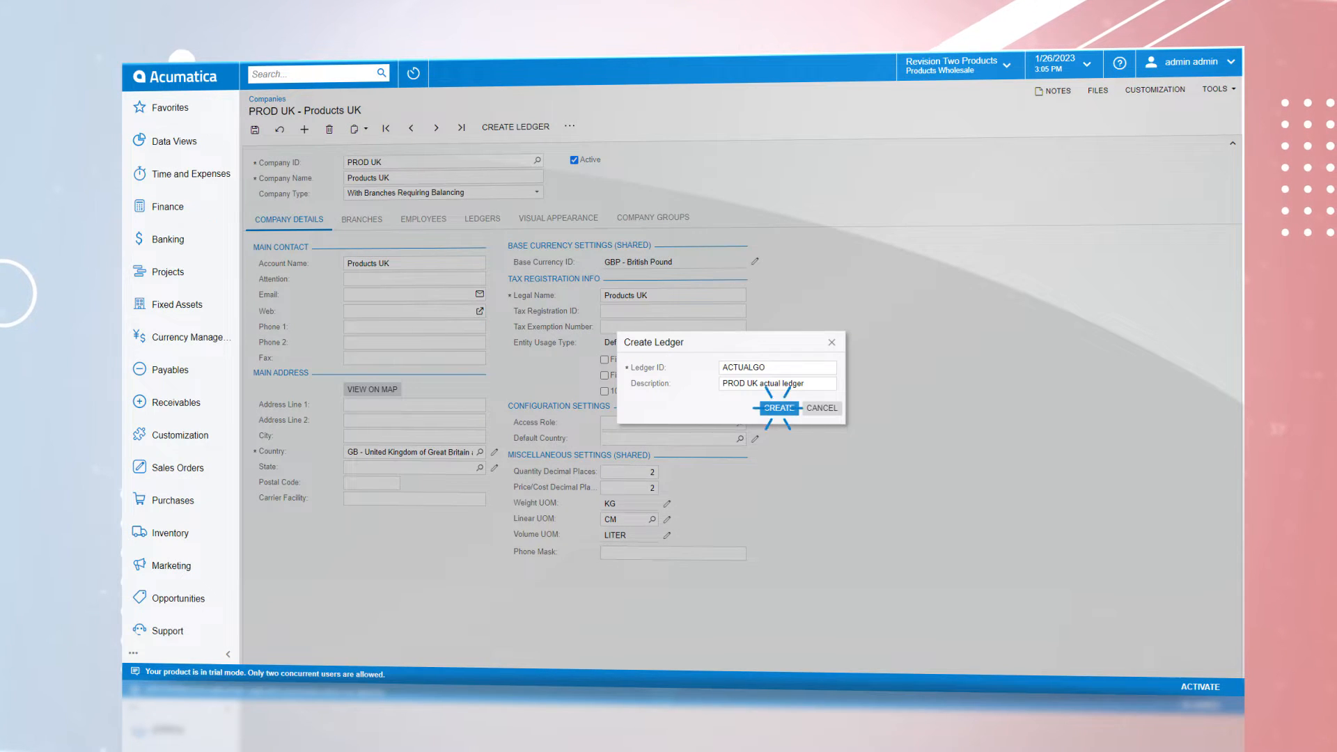
- Create the ledger ACTUALGO described as "PROD UK actual ledger" for the company and select it in the company's ledger list
{"action": "left_click", "coordinate": [779, 409]}
{"action": "left_click", "coordinate": [482, 218]}
{"action": "left_click", "coordinate": [281, 287]}
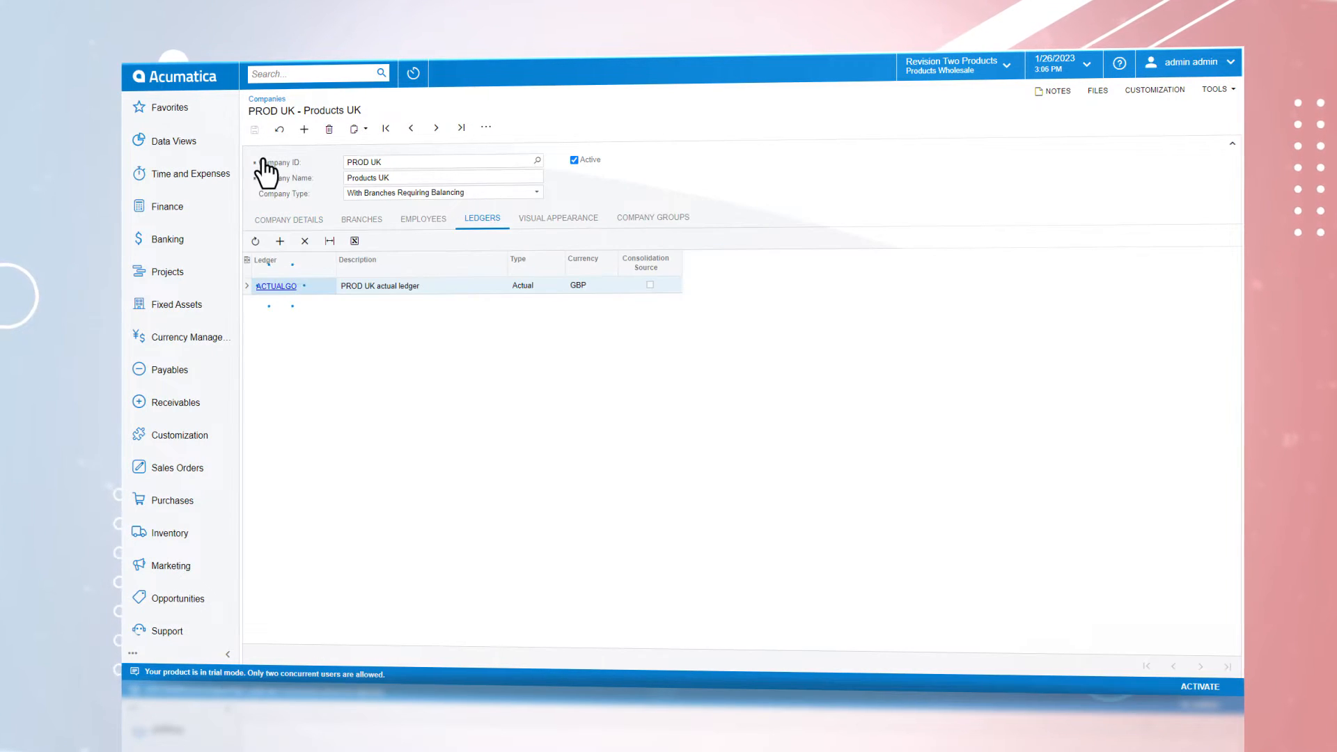
{"action": "left_click", "coordinate": [265, 167]}
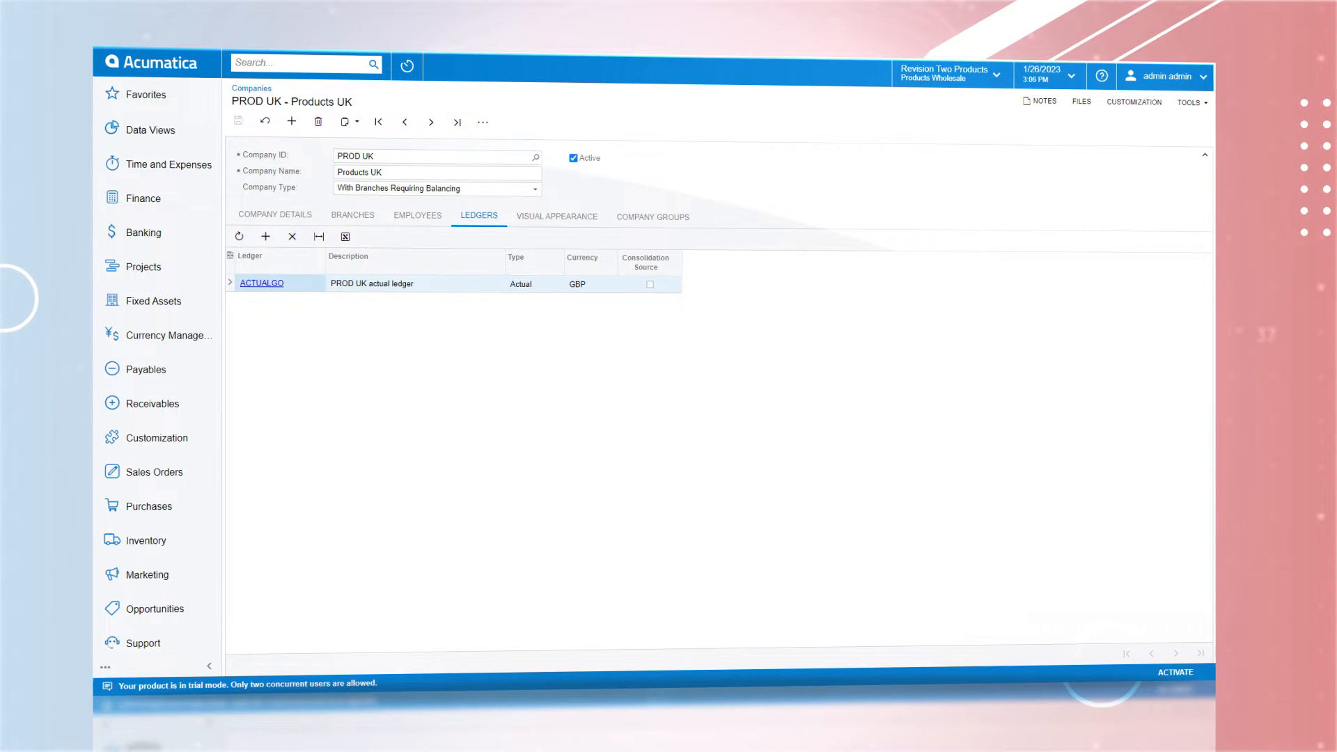
- Open the ABC Holdings Inc customer record and examine its currency ID and currency rate type in the financial settings
{"action": "left_click", "coordinate": [153, 403]}
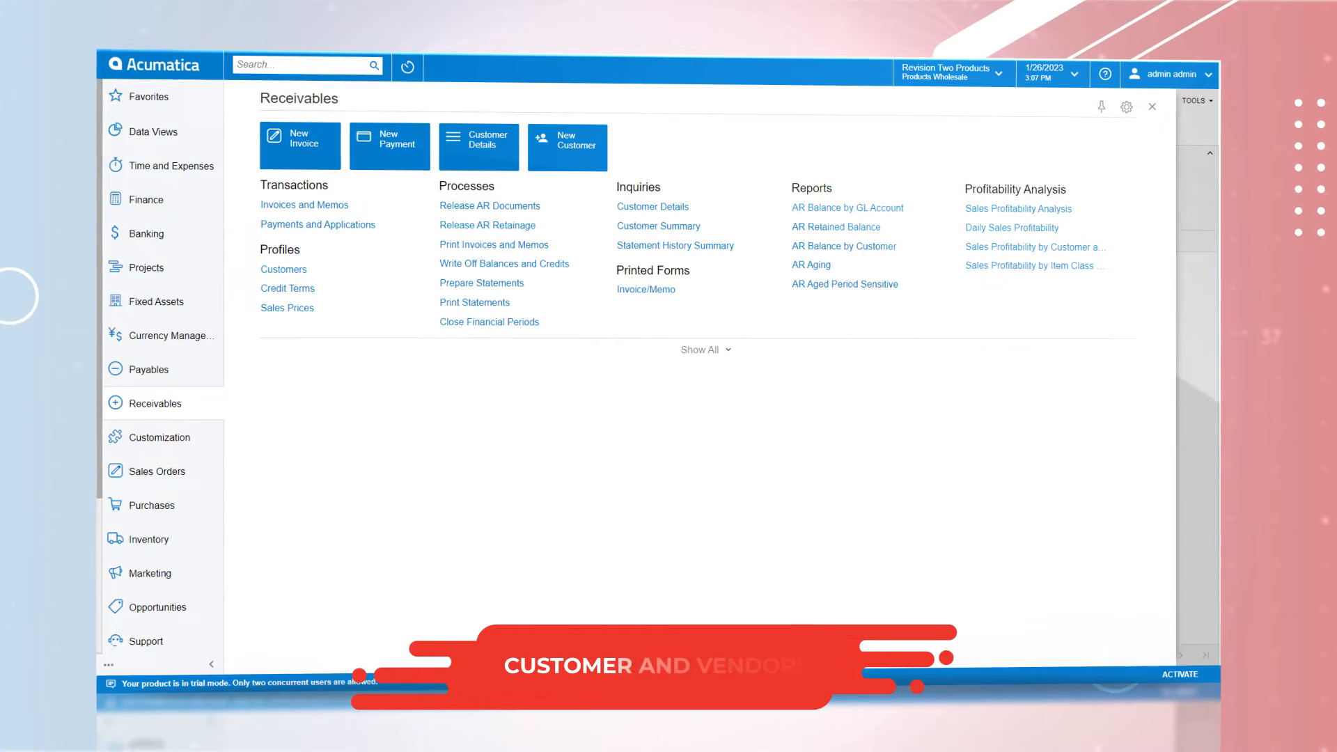
{"action": "left_click", "coordinate": [285, 269]}
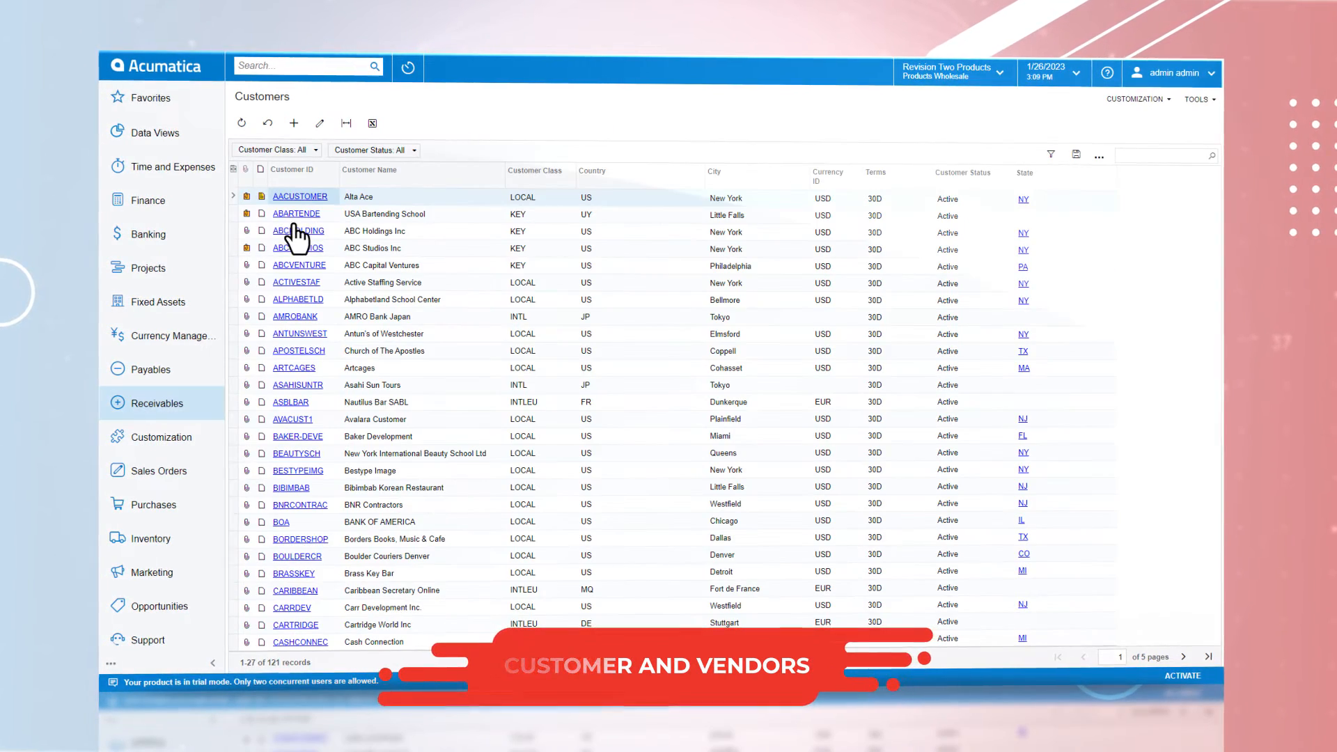
{"action": "left_click", "coordinate": [296, 231]}
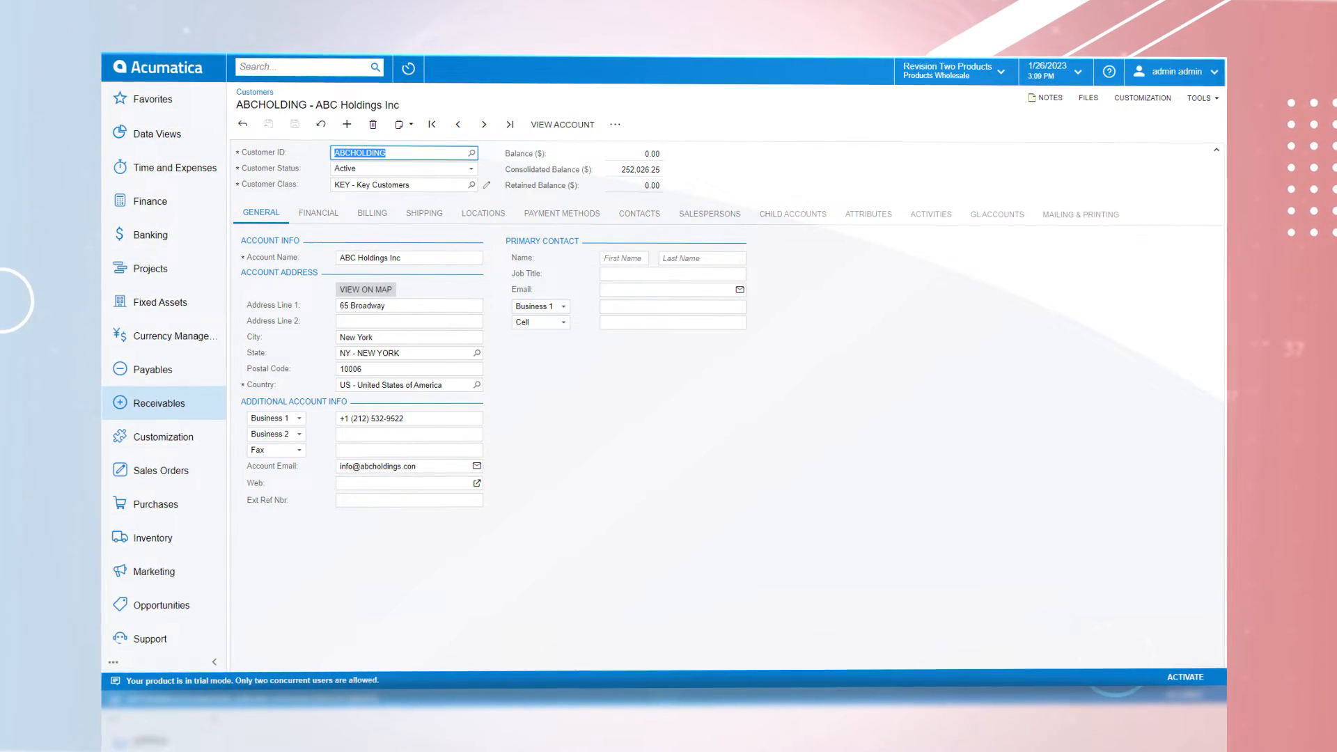
{"action": "left_click", "coordinate": [319, 213]}
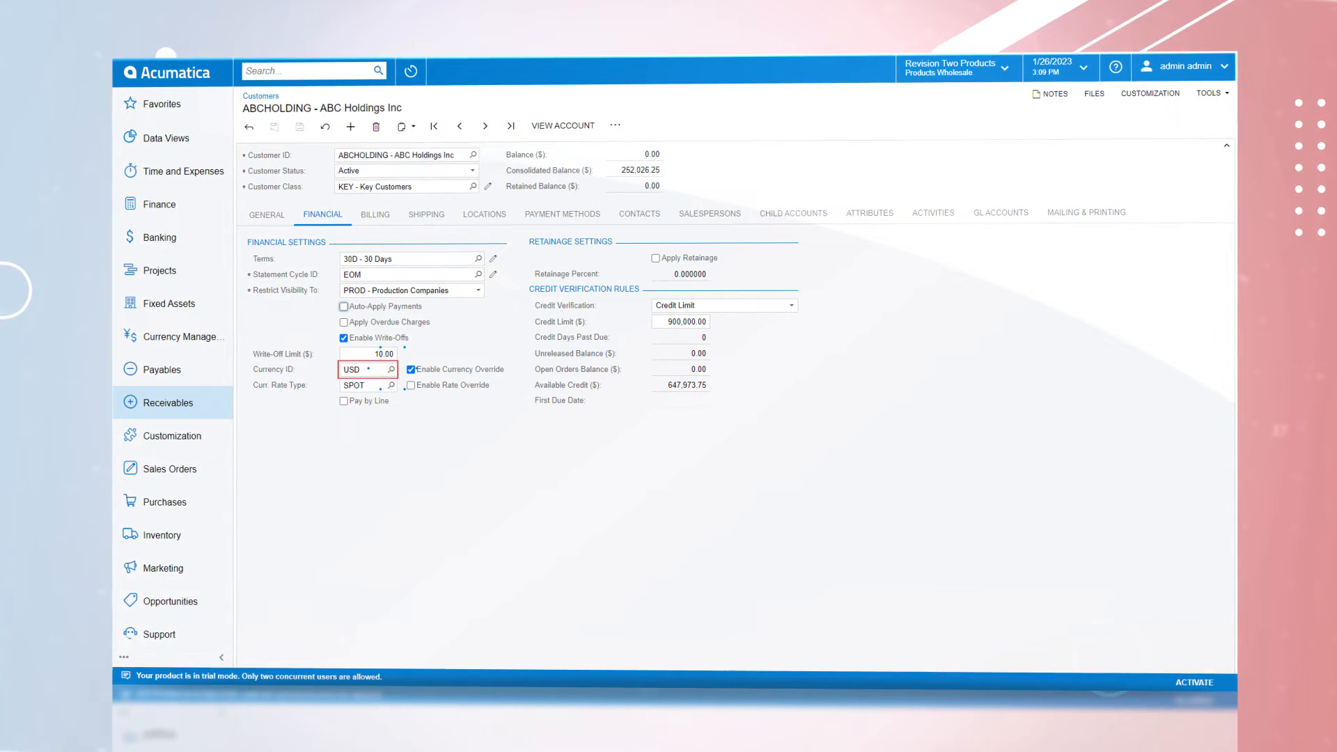
{"action": "left_click", "coordinate": [391, 369]}
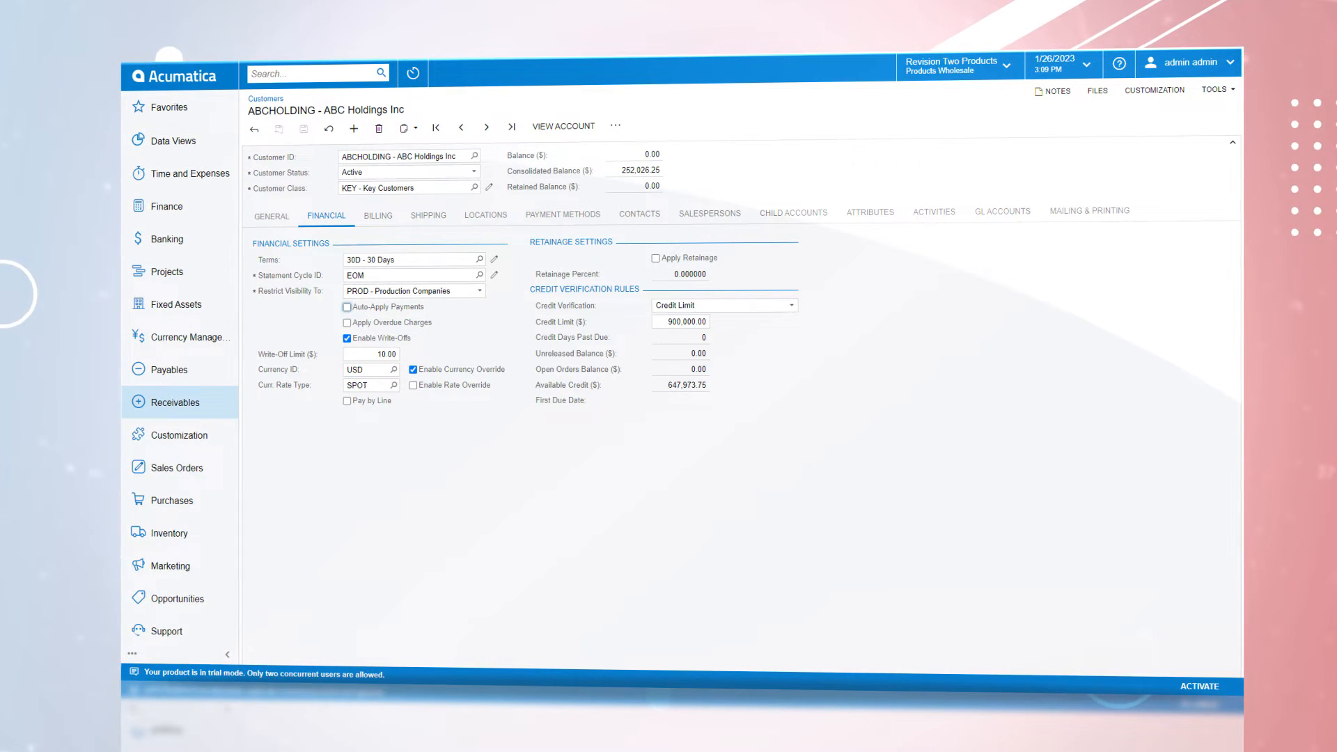
{"action": "left_click", "coordinate": [393, 384]}
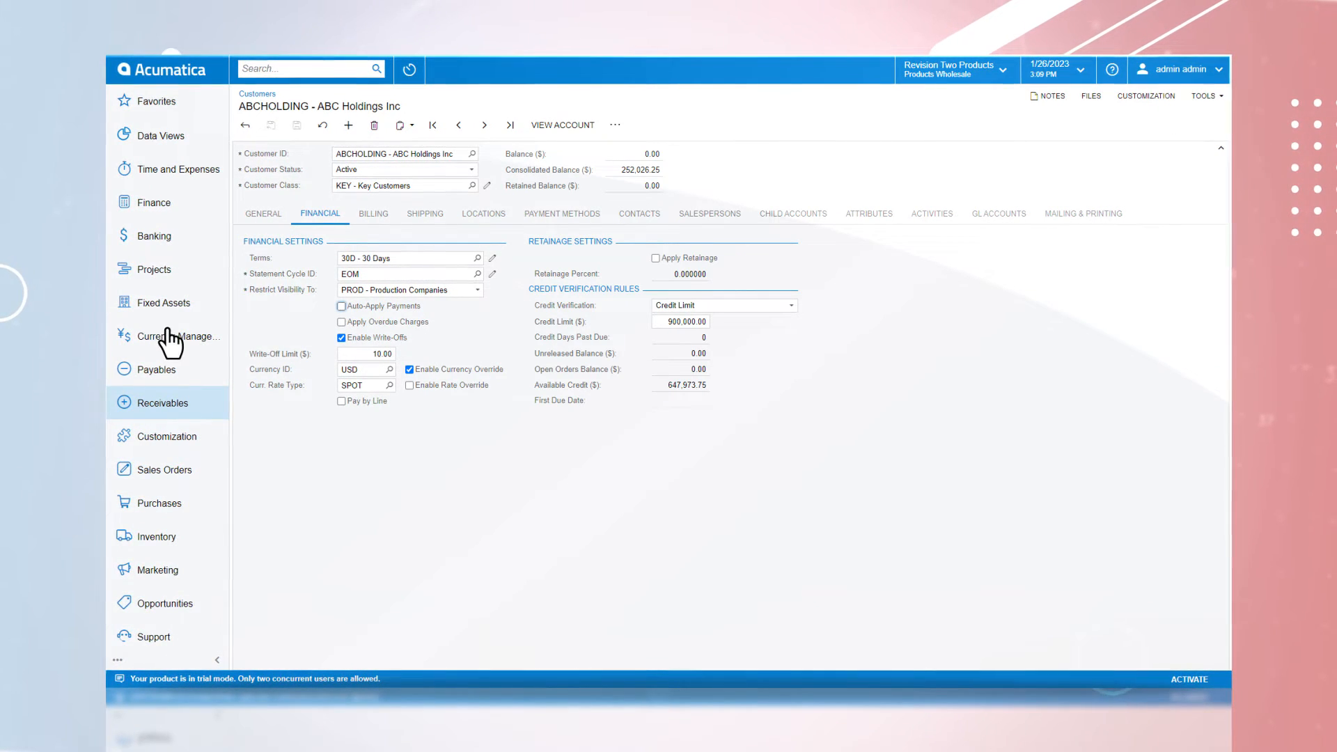
- Open the currency rates to USD and view the effective currency rates for 1/26/2023
{"action": "left_click", "coordinate": [149, 337]}
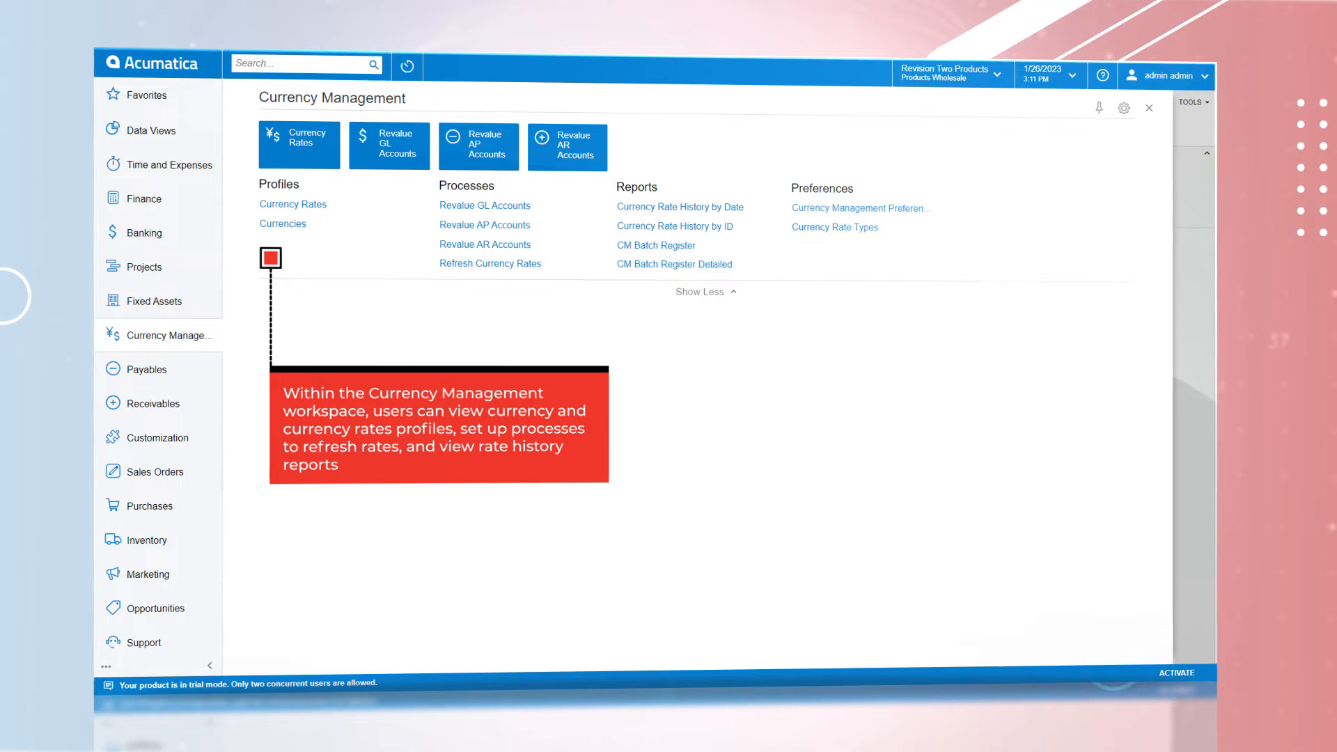
{"action": "left_click", "coordinate": [293, 204]}
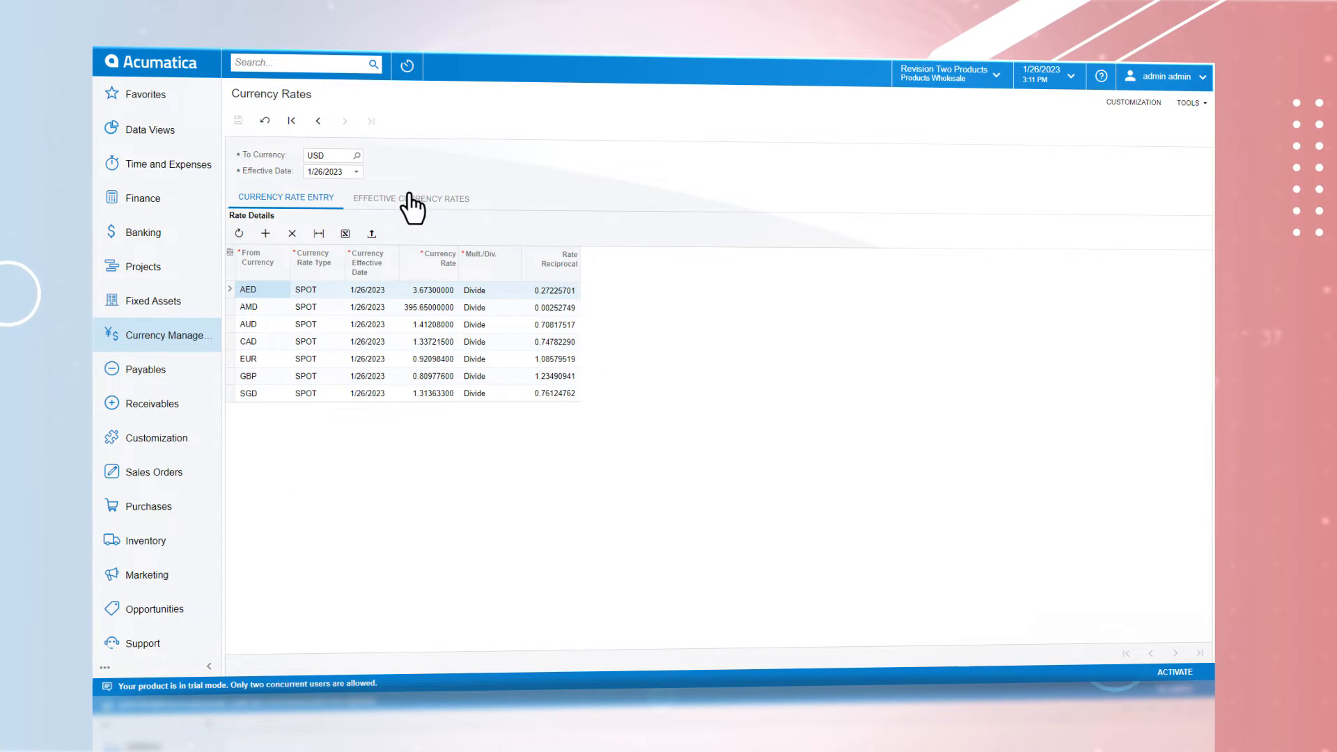
{"action": "left_click", "coordinate": [410, 202]}
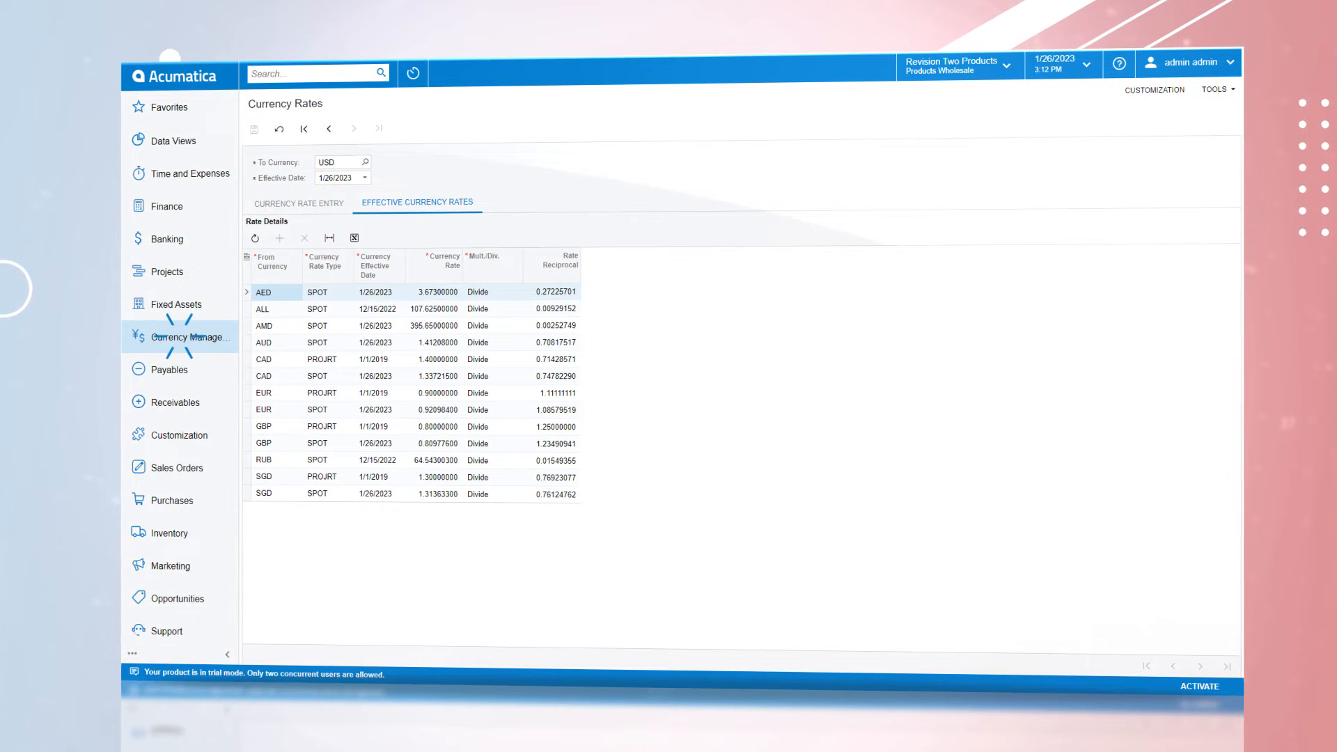
- Refresh the CAD, EUR and GBP spot rates to USD for the effective date 1/26/2023
{"action": "left_click", "coordinate": [179, 337]}
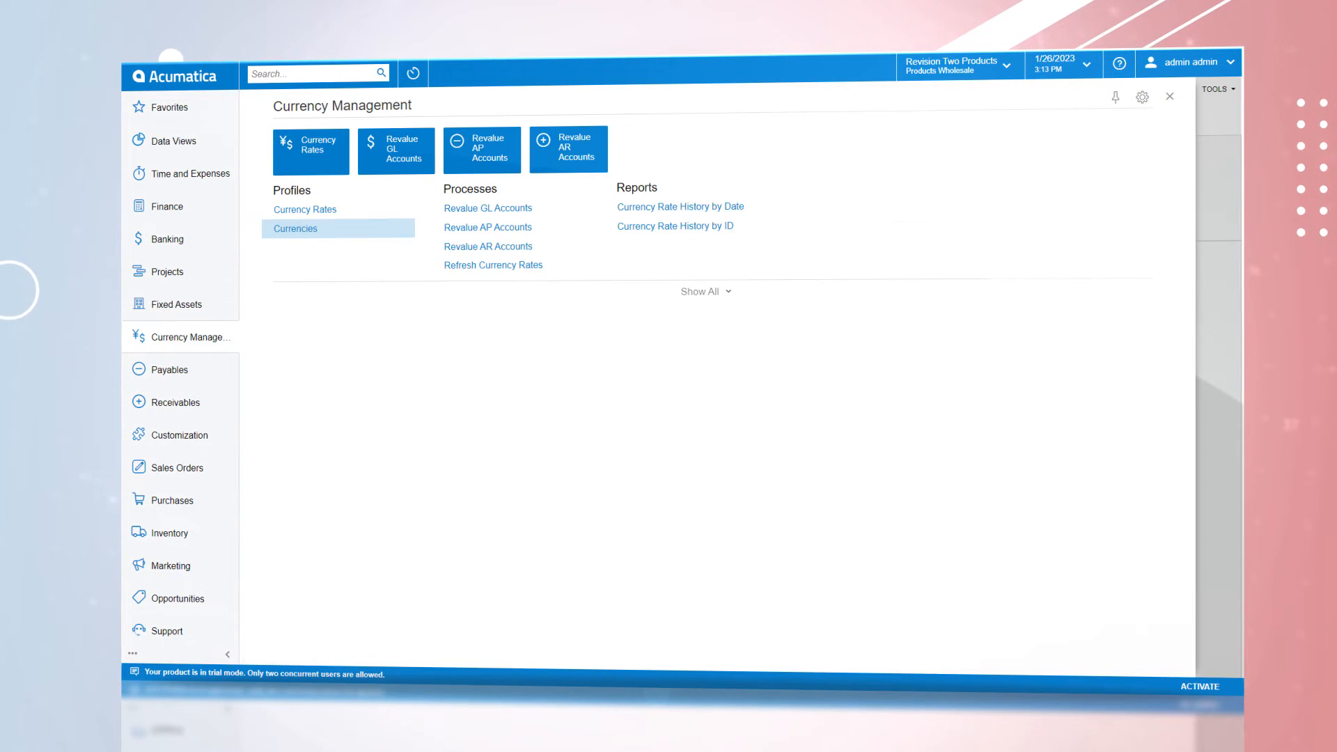
{"action": "left_click", "coordinate": [493, 265]}
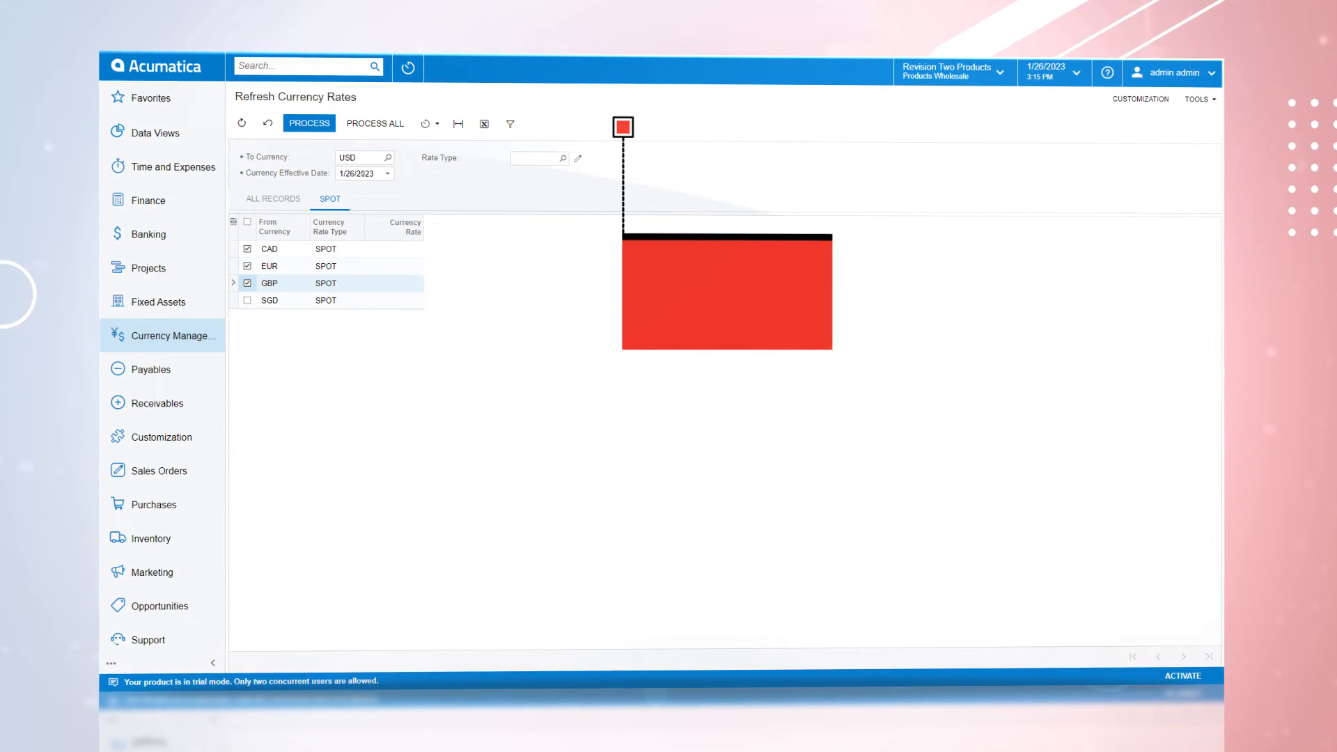
{"action": "left_click", "coordinate": [308, 123]}
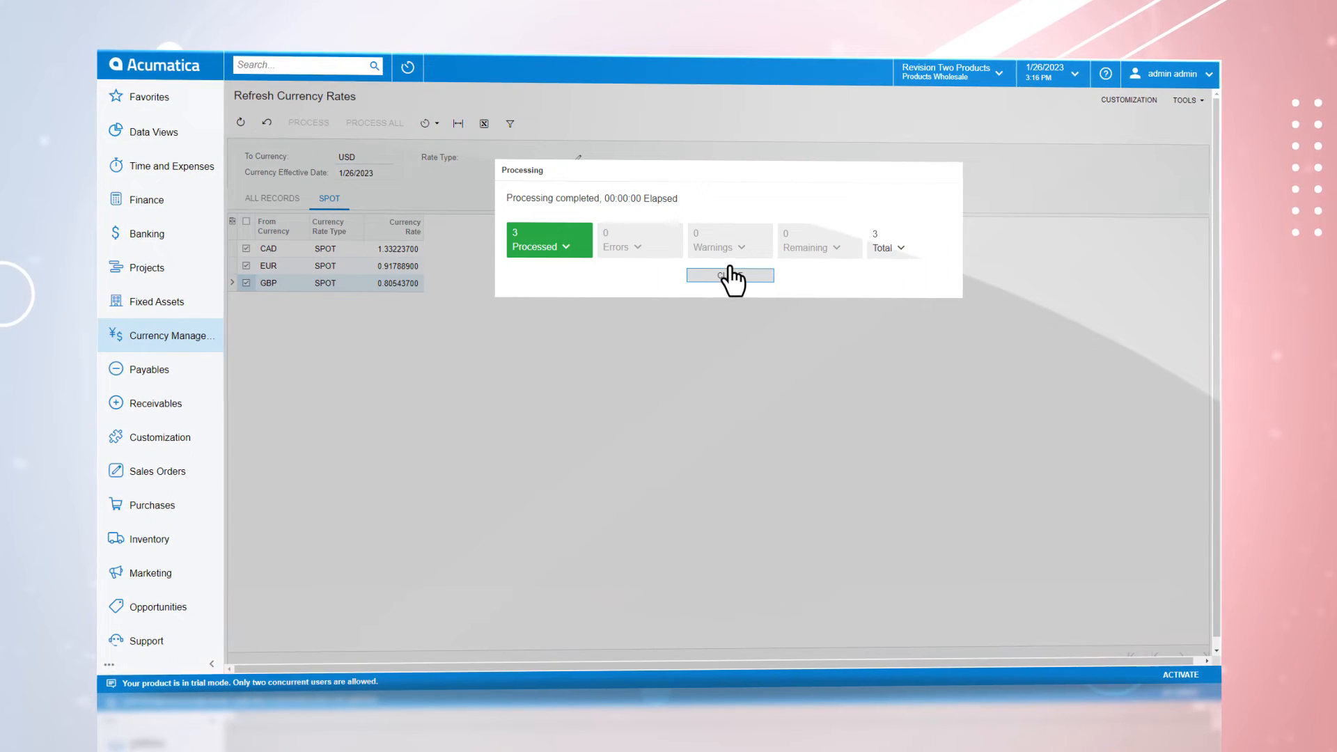
{"action": "left_click", "coordinate": [730, 275]}
- Open the Refresh Currency Rates automation schedule and review its execution schedule and filter values
{"action": "left_click", "coordinate": [428, 123]}
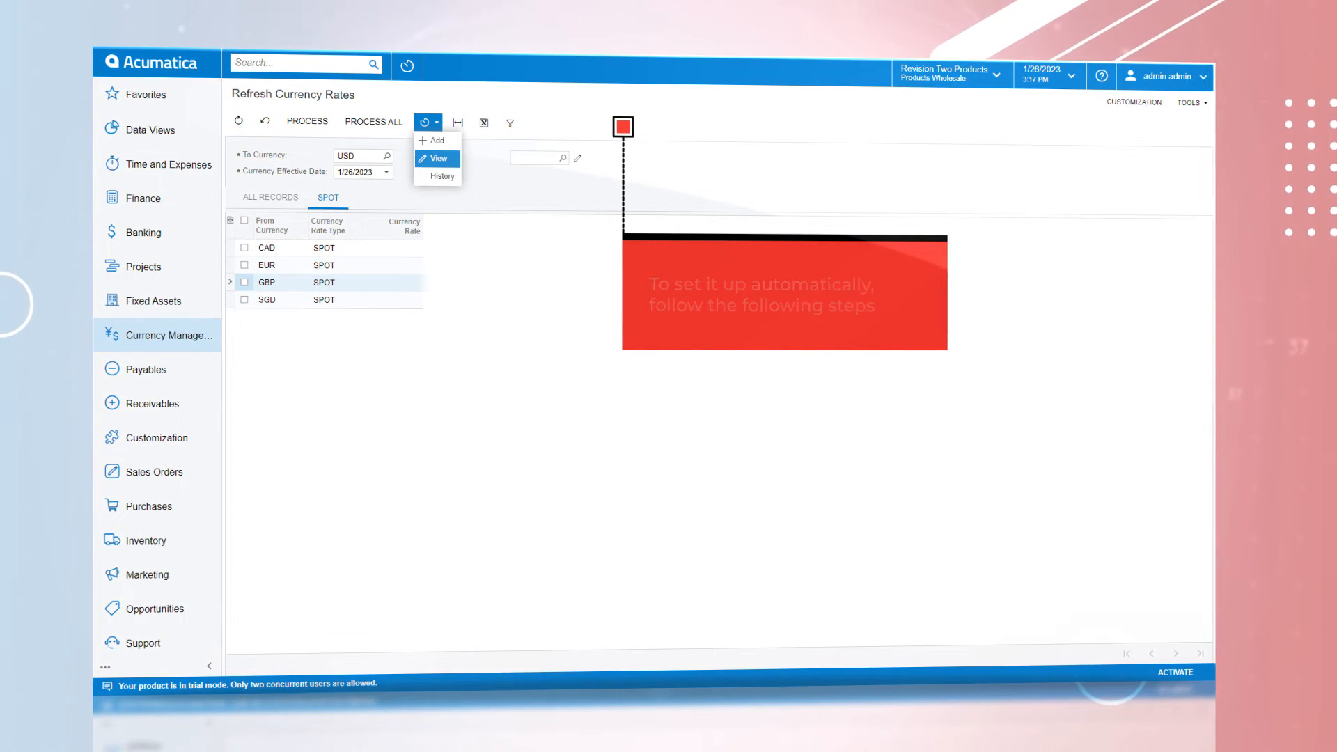
{"action": "left_click", "coordinate": [440, 158]}
{"action": "left_click", "coordinate": [552, 339]}
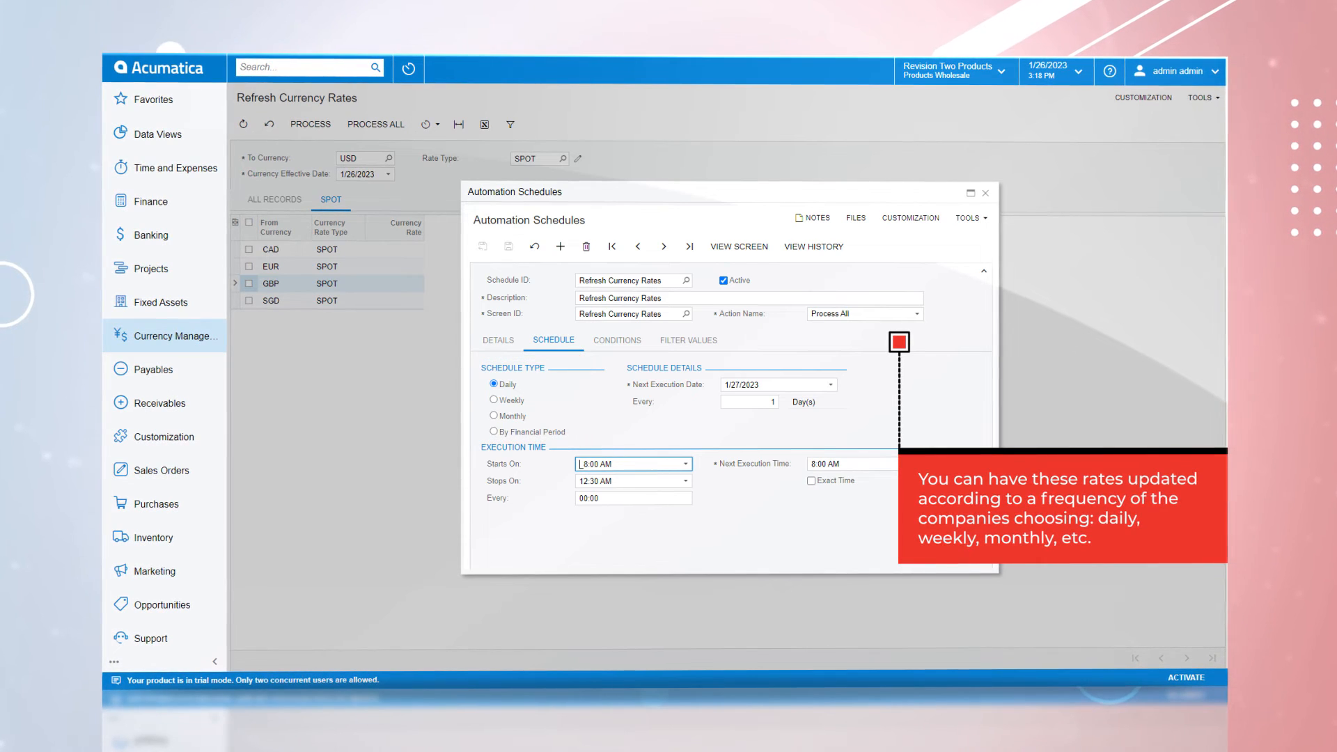
{"action": "left_click", "coordinate": [684, 340]}
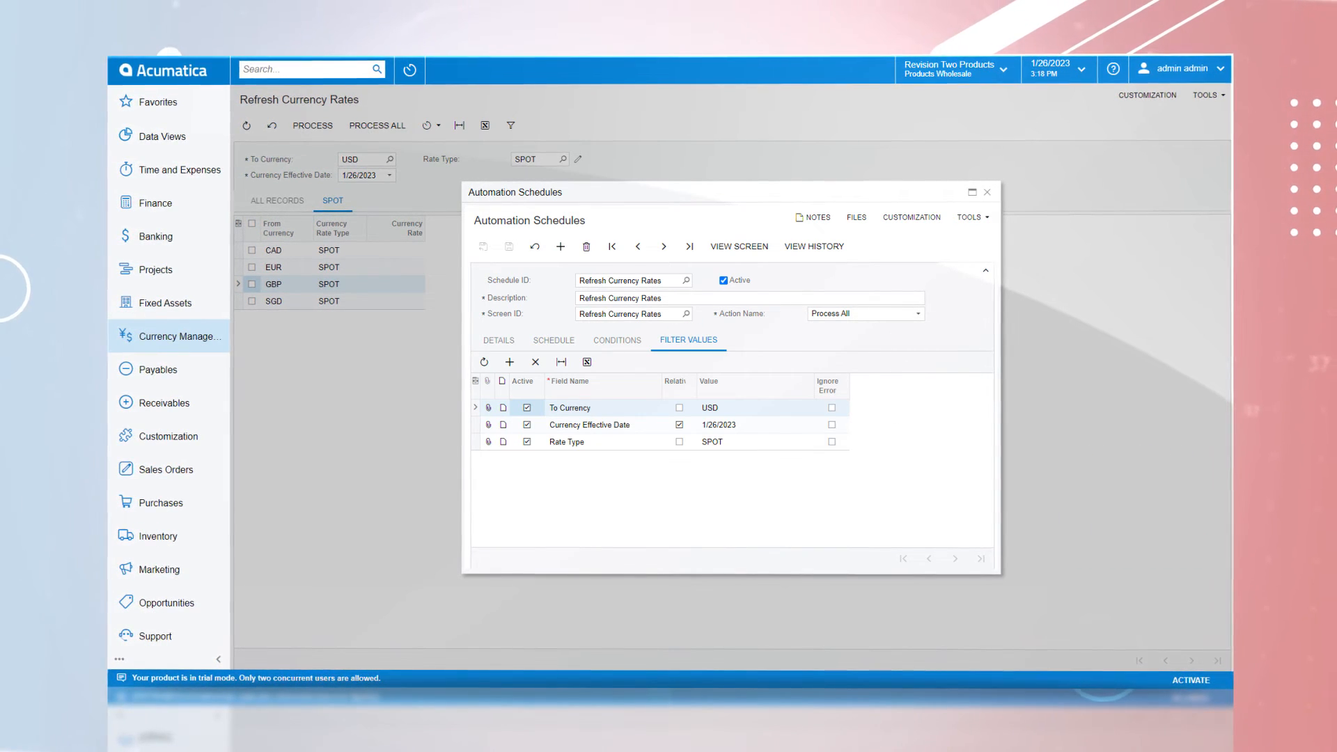
- Run the Currency Rate History by Date report from 1/1/2023 to 1/26/2023 for the SPOT rate type and open its export options
{"action": "left_click", "coordinate": [176, 341]}
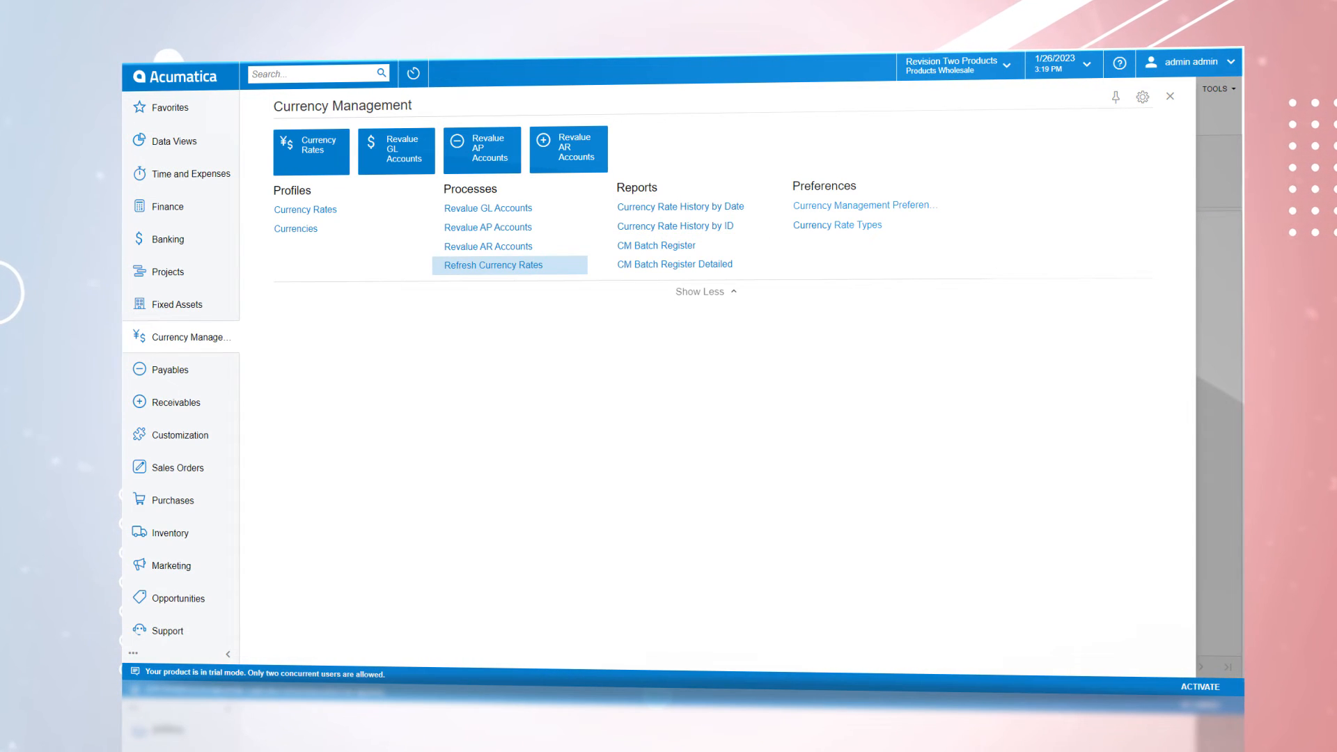
{"action": "left_click", "coordinate": [670, 207]}
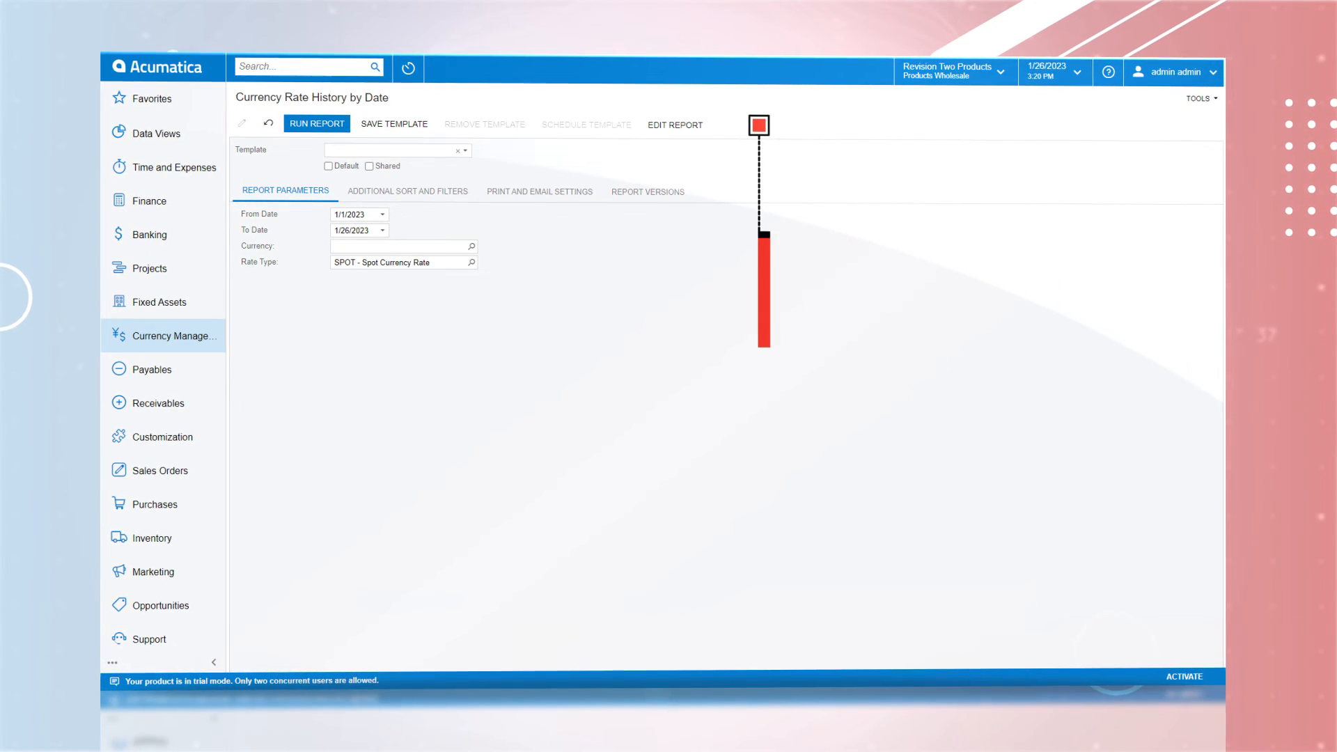
{"action": "left_click", "coordinate": [293, 123]}
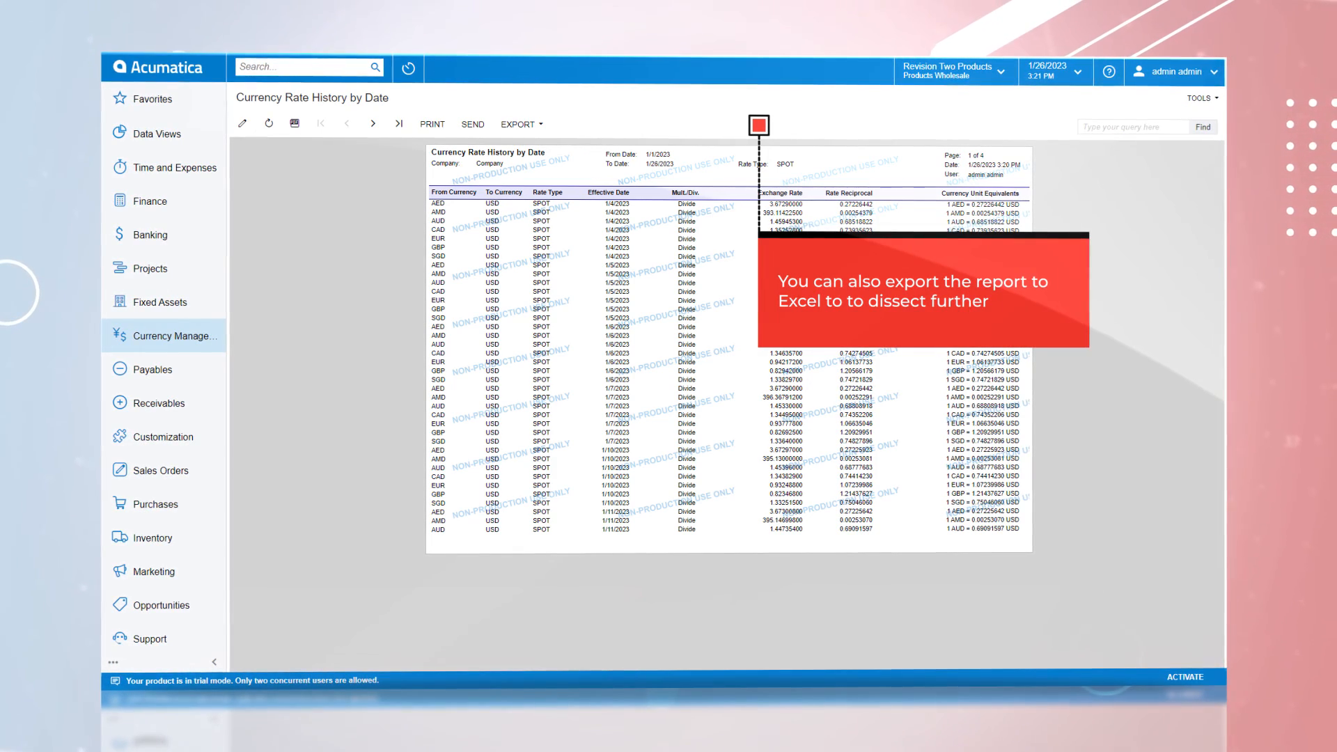
{"action": "left_click", "coordinate": [519, 124]}
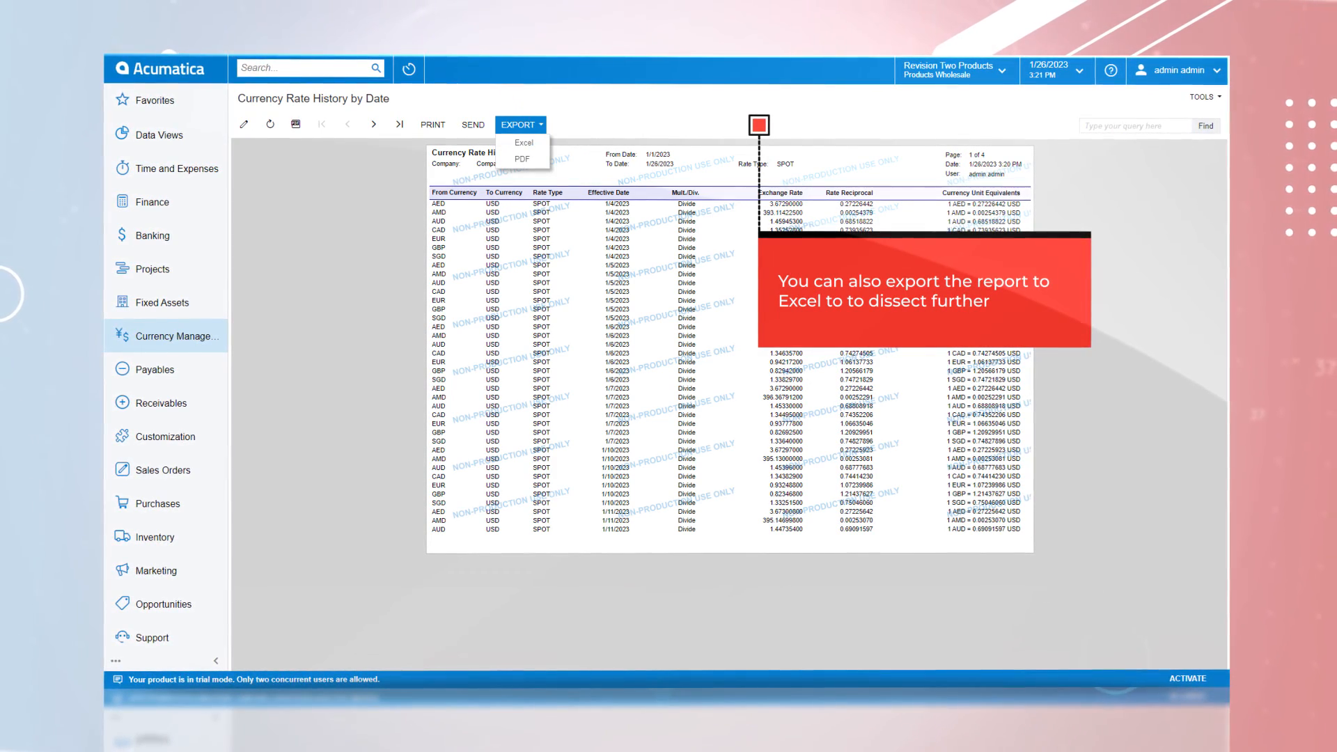